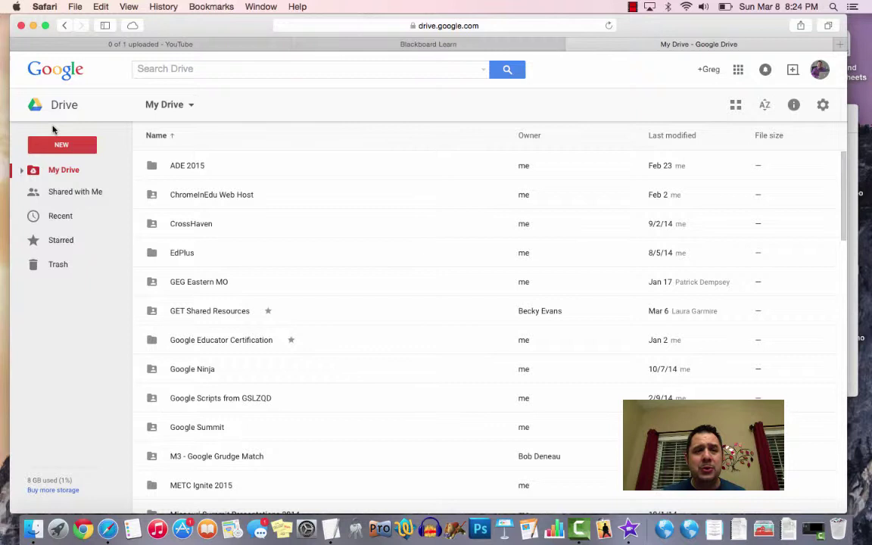
Step: Show Google Drive's NEW menu with Folder, File upload, Google Docs, Sheets, Slides and More
click(62, 145)
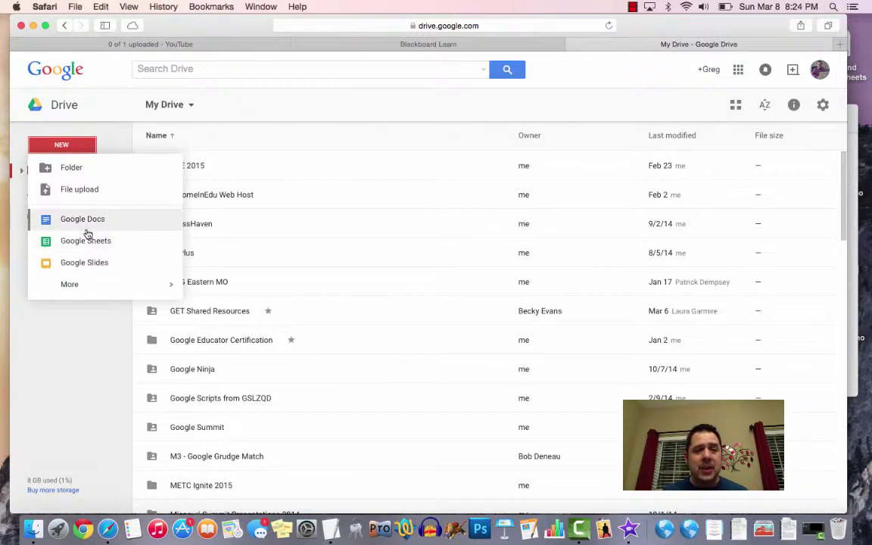
click(241, 102)
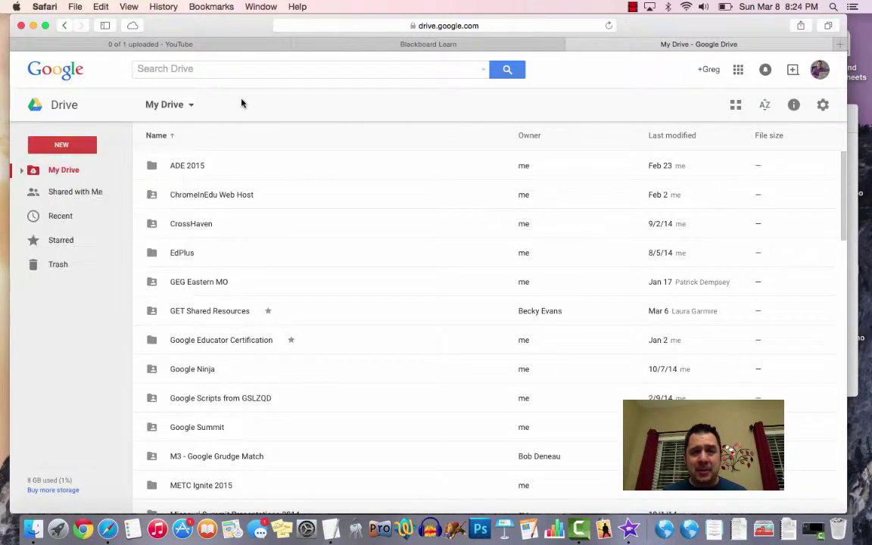
click(61, 144)
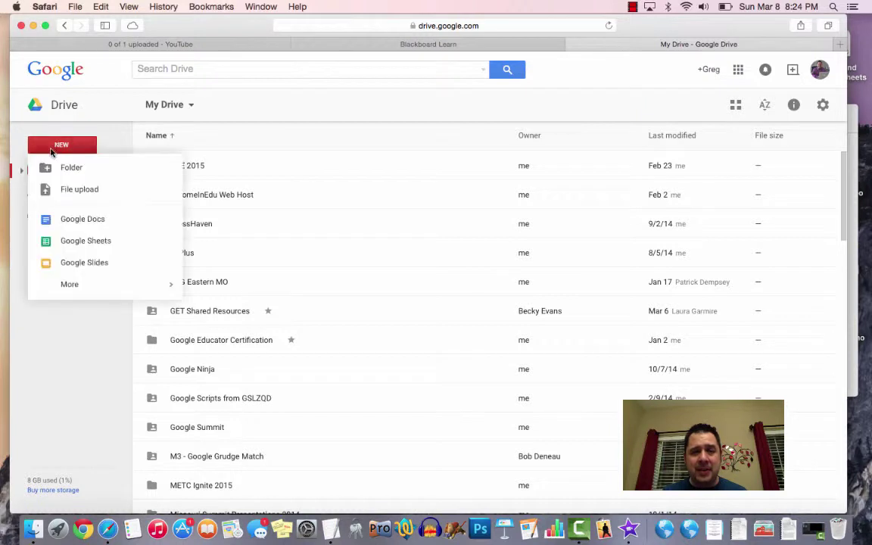
Step: Create a blank Google Doc with lines 'Civil Paper', the teacher's name, 'Social Studies' and 'United States Civil War'
click(73, 225)
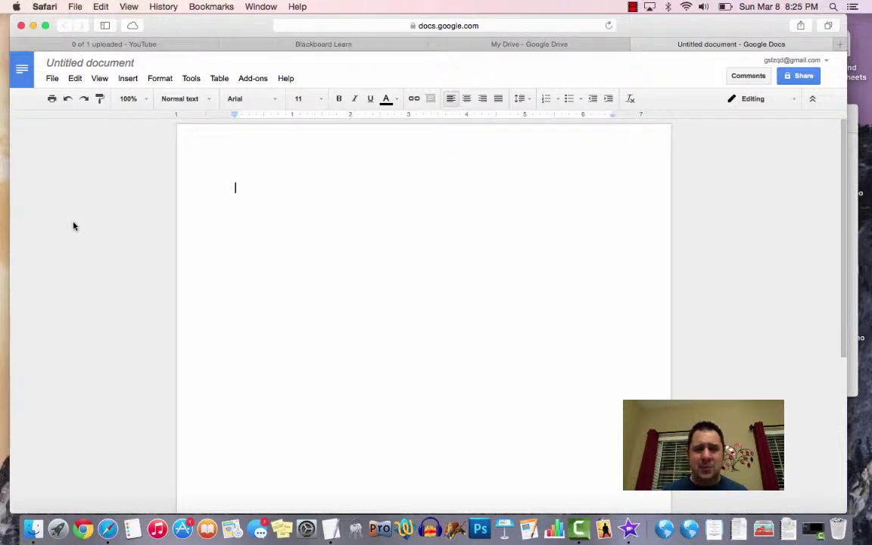
text(Civil Paper)
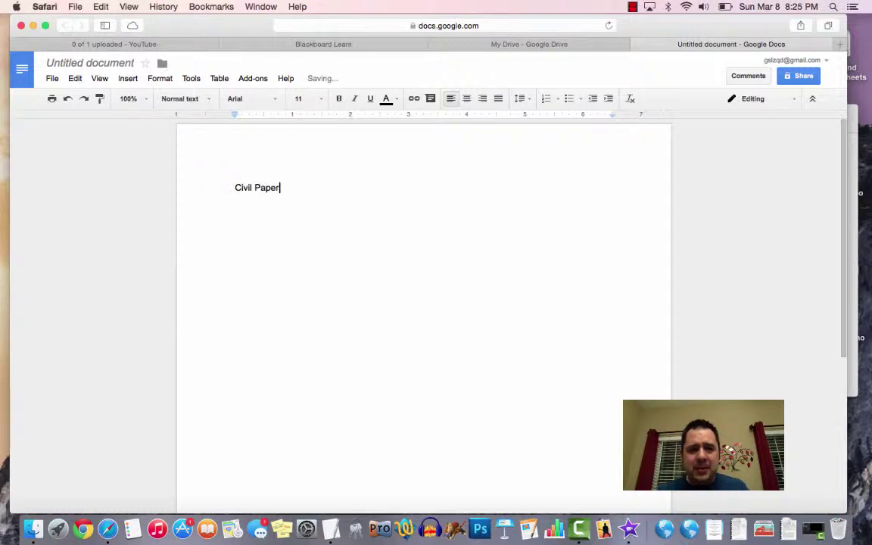
key(Return)
text(Mr. Lawrence)
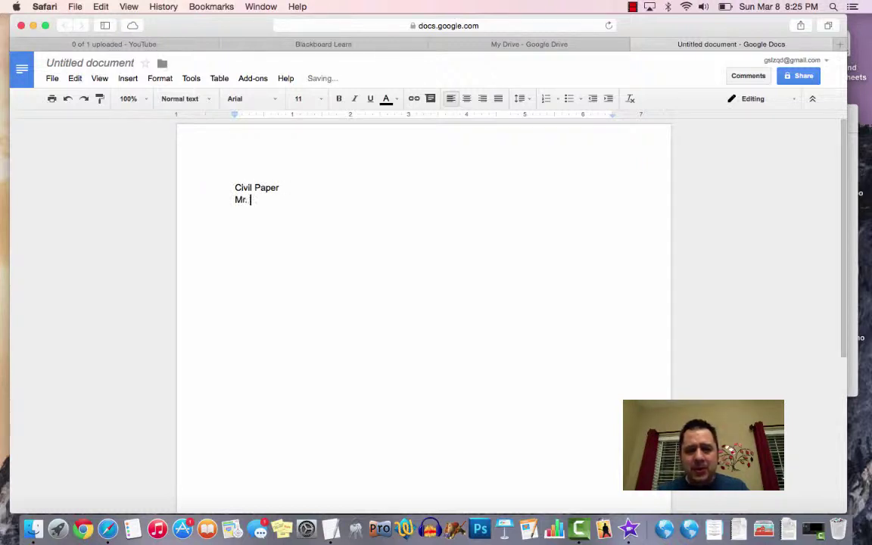
key(Return)
text(Social Studie)
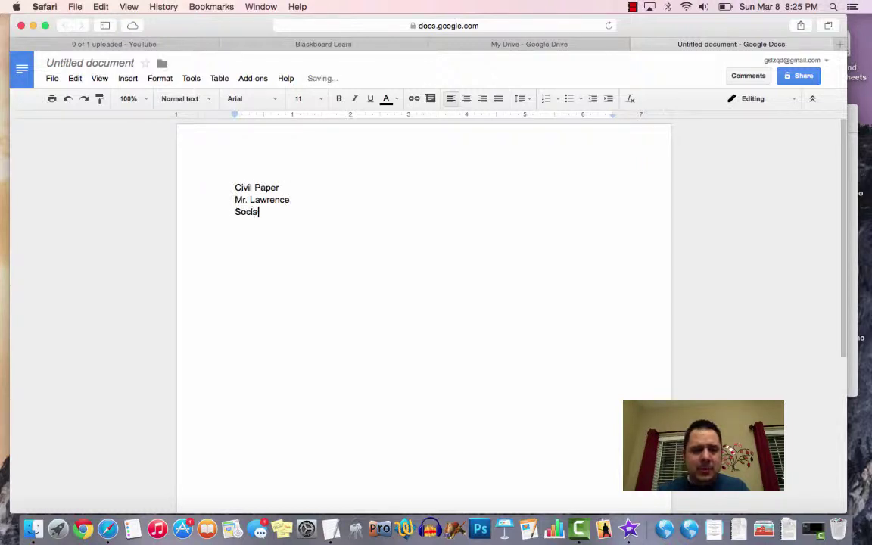
text(s)
key(Return)
key(Return)
key(Return)
key(Return)
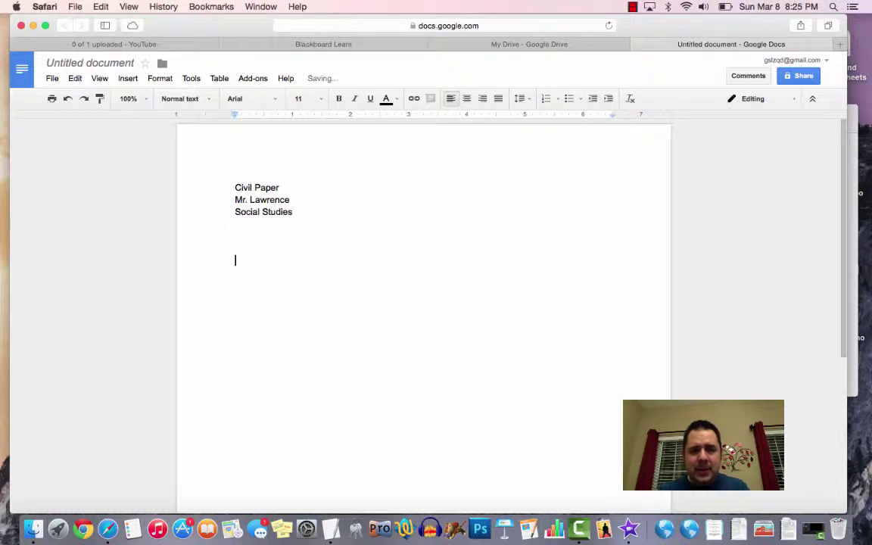
text(United States D)
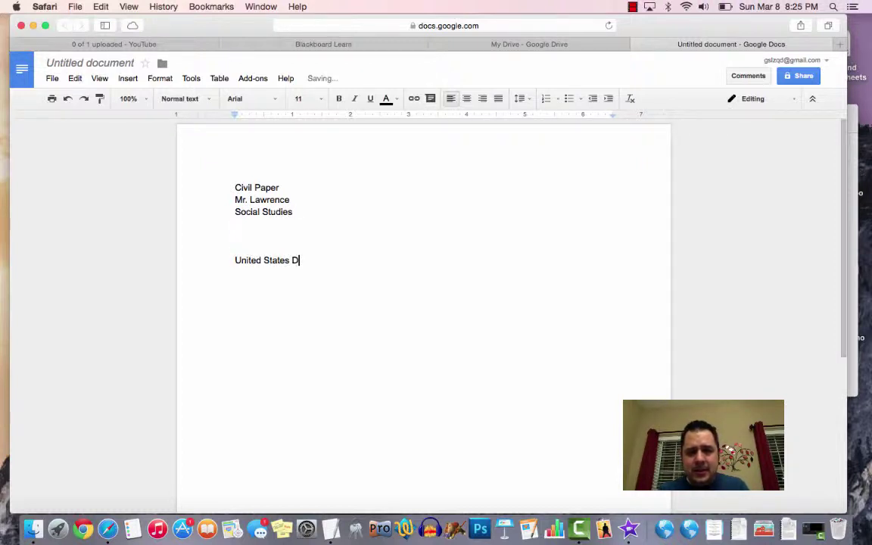
key(BackSpace)
text(Civil War)
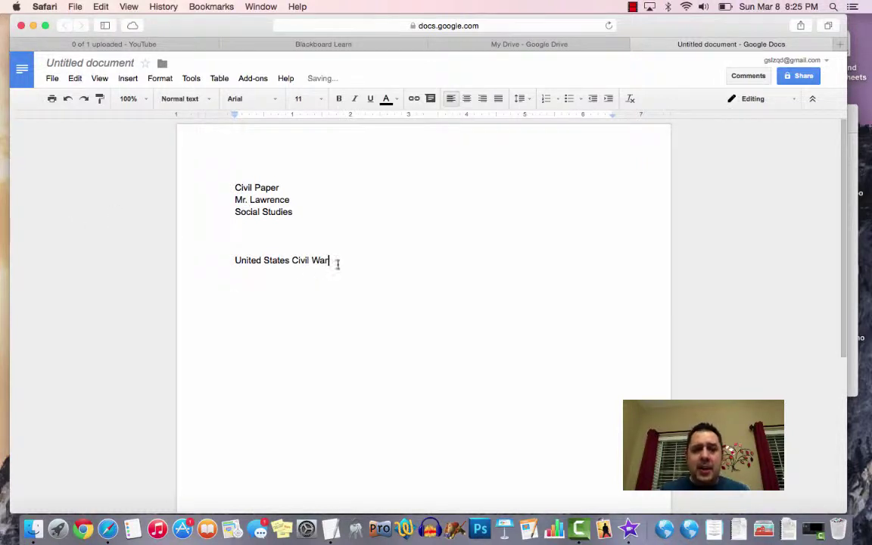
Step: Make the 'United States Civil War' title bold and centered
drag(334, 261, 215, 270)
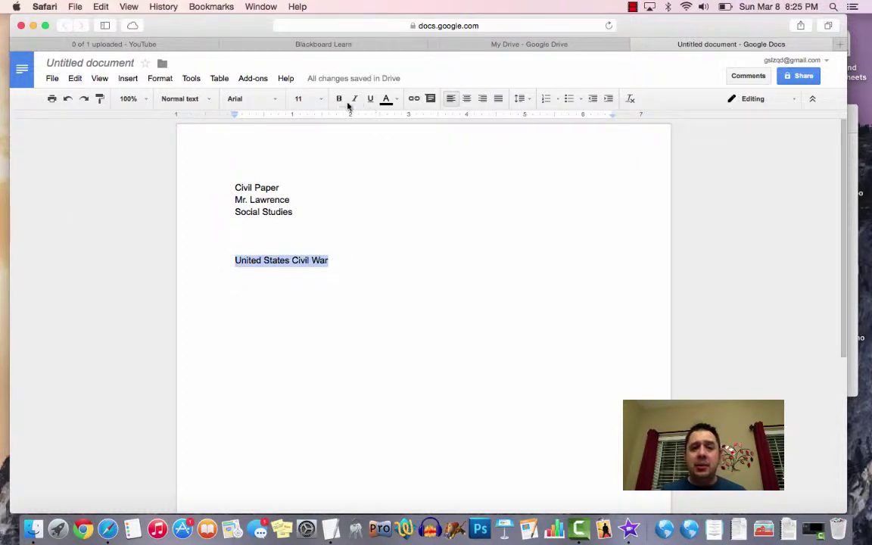
click(338, 99)
click(467, 99)
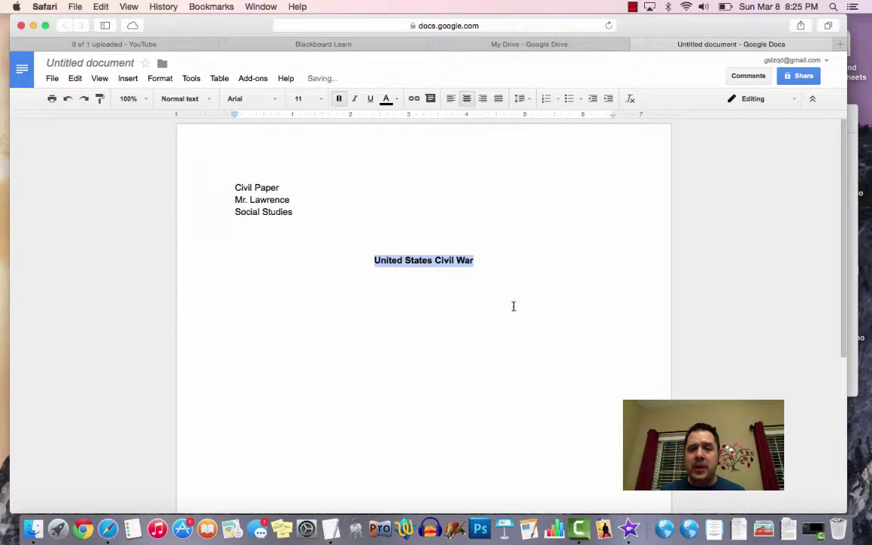
click(501, 263)
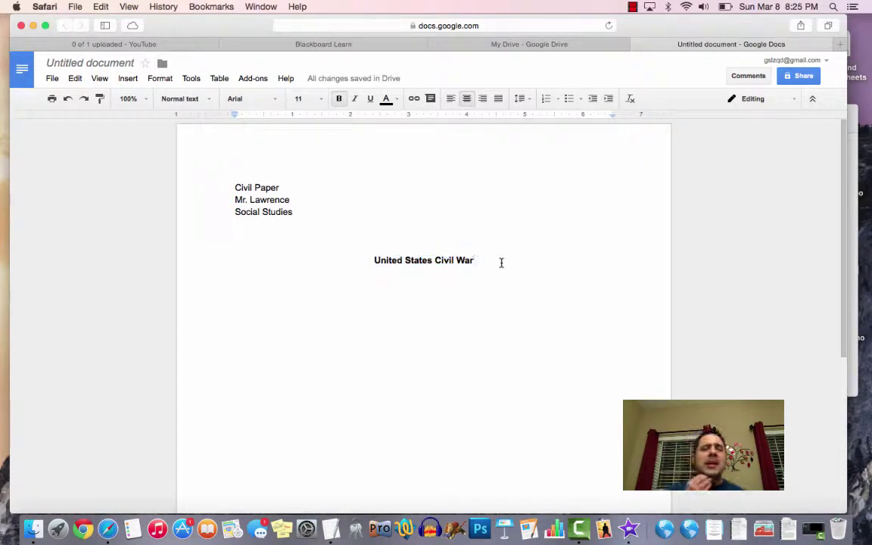
Step: Rename the document 'DEMO - CIVIL WAR' and close it to return to My Drive
click(76, 65)
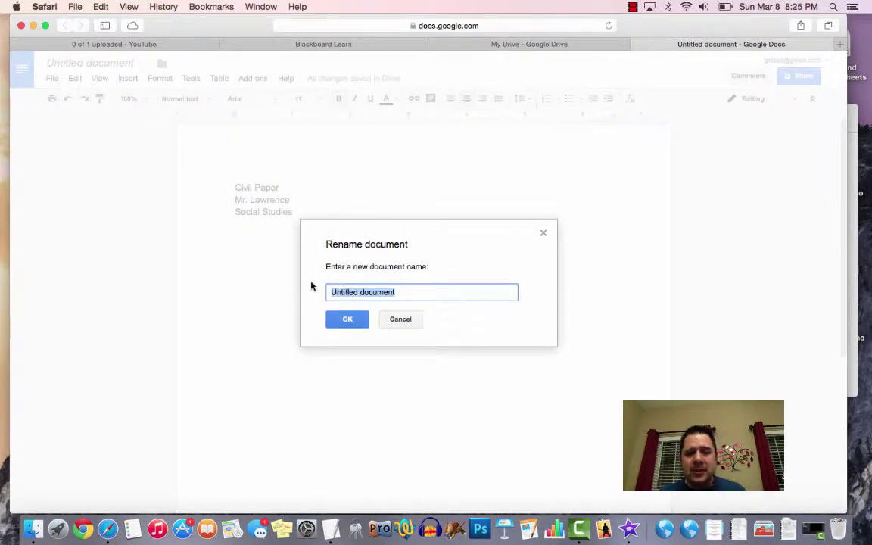
text(DEMO - CIVI)
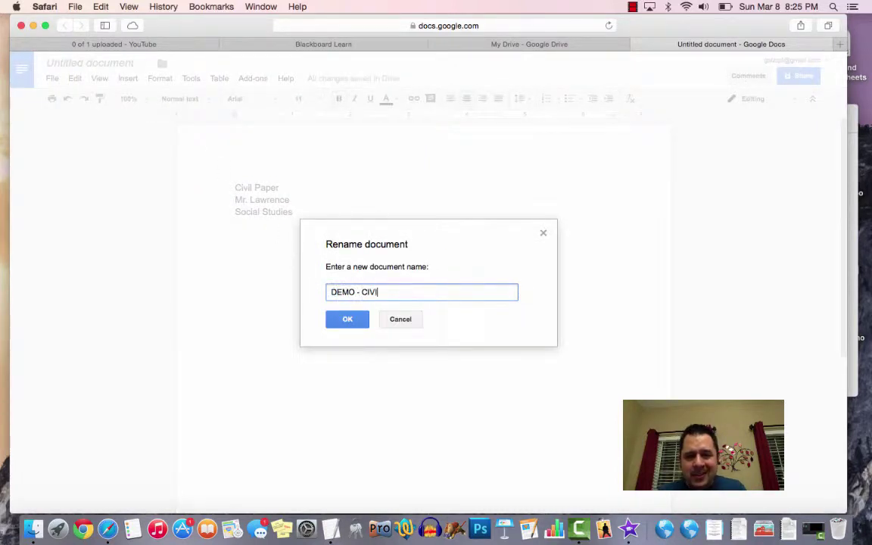
text(L WAR)
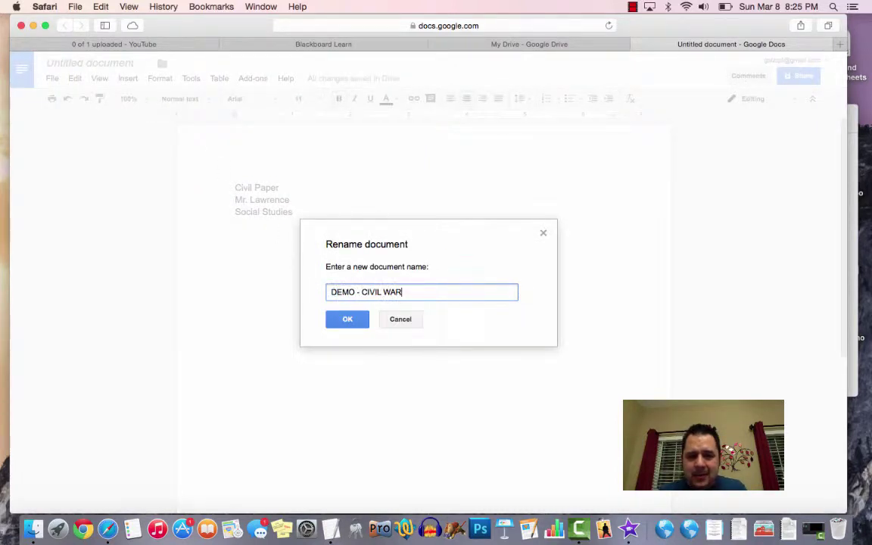
click(348, 318)
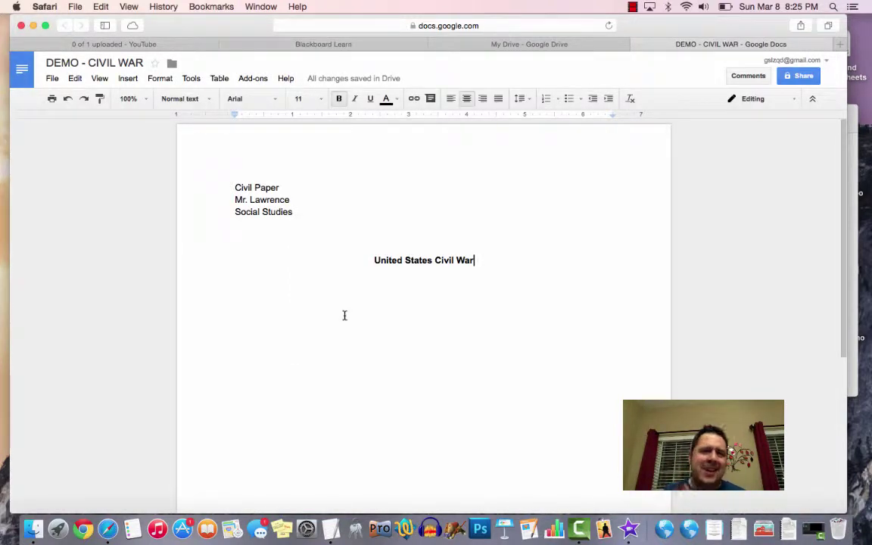
click(637, 45)
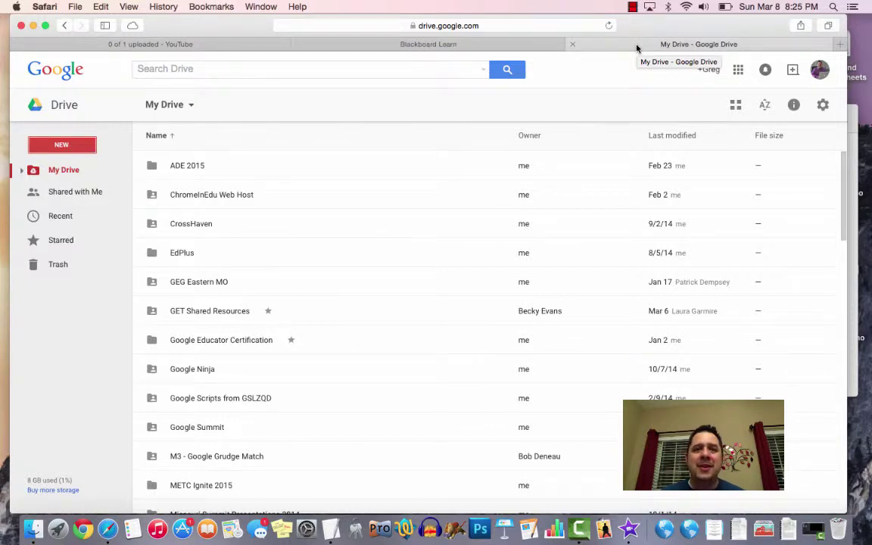
Step: Scroll down the My Drive list and reopen the DEMO - CIVIL WAR document
scroll(522, 220, down, 10)
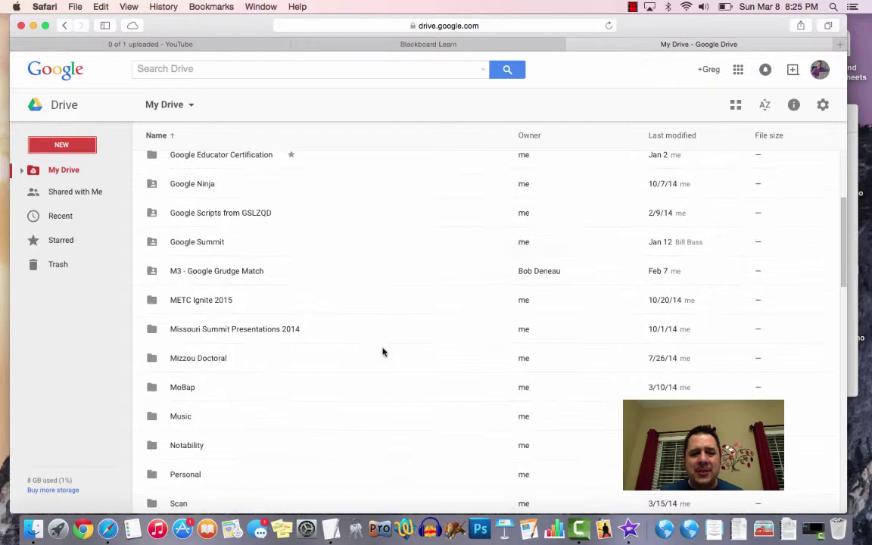
scroll(384, 352, down, 5)
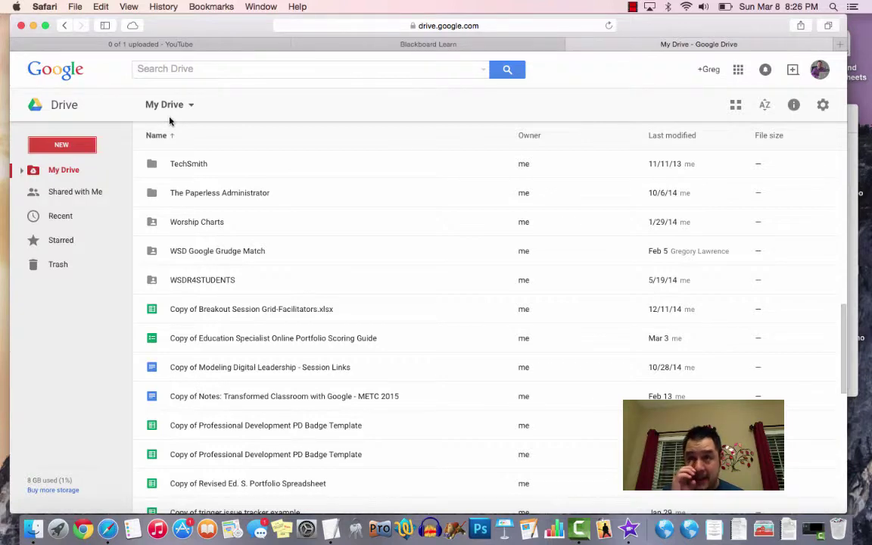
scroll(153, 256, down, 4)
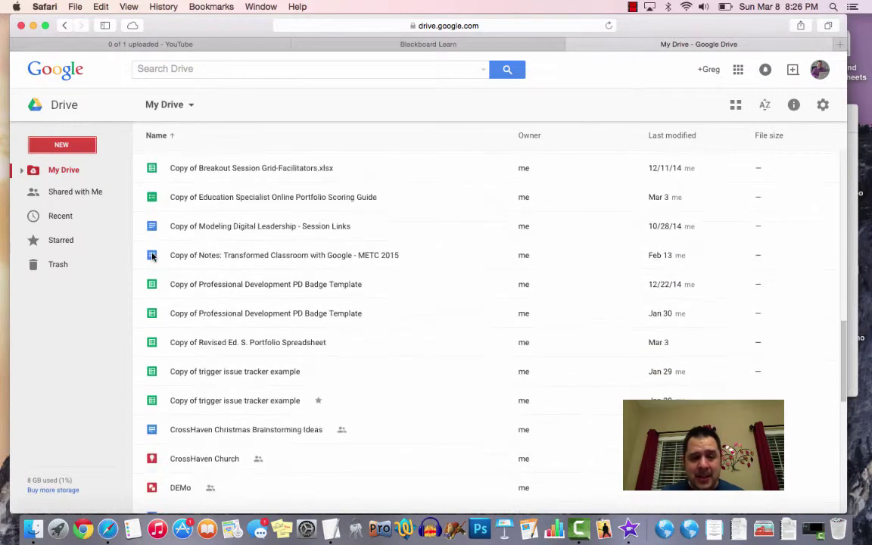
scroll(153, 256, down, 2)
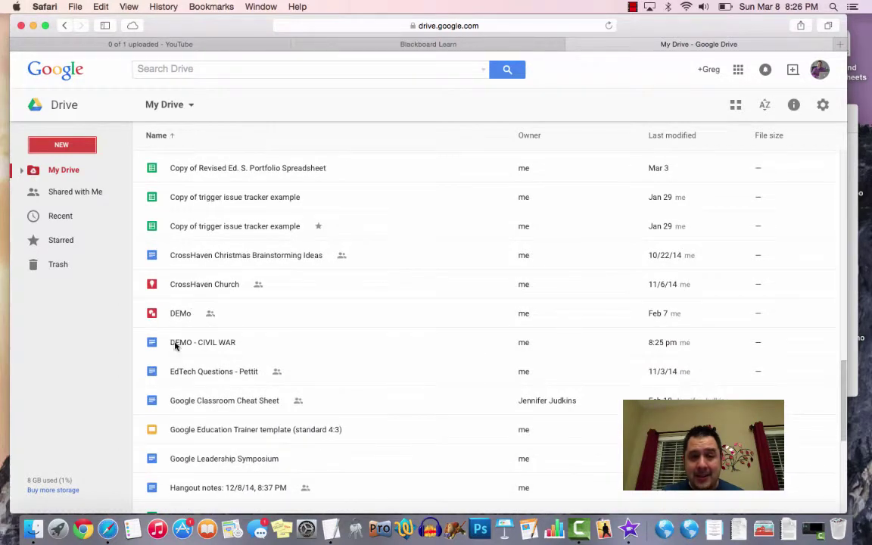
double_click(203, 345)
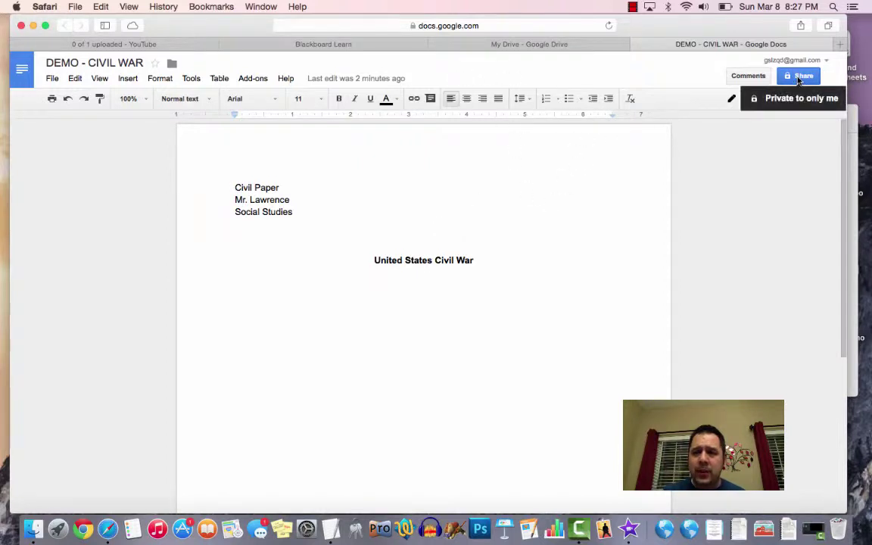
Step: Open the document's Share with others settings and close them with Done, adding no one
click(801, 77)
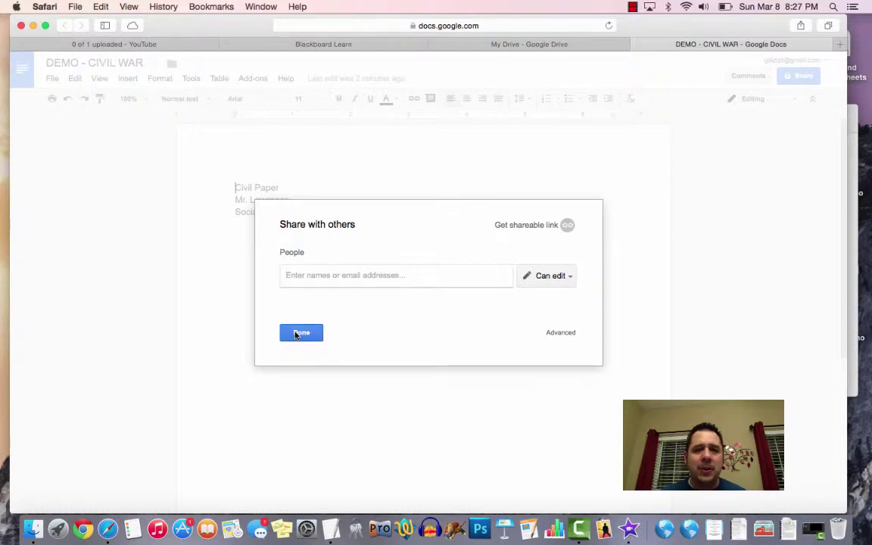
click(298, 333)
Step: Load animoto.com and scroll its homepage from How it works down to Photographers
click(528, 24)
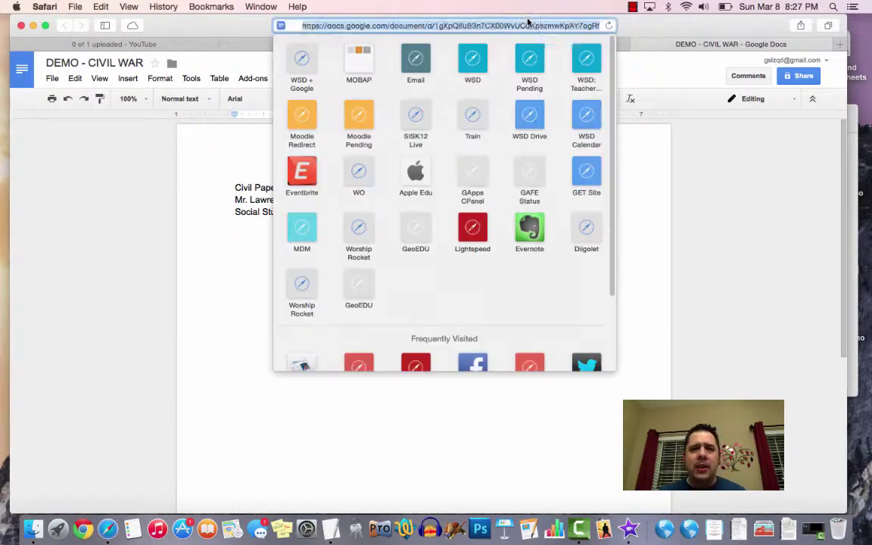
text(animoto.com)
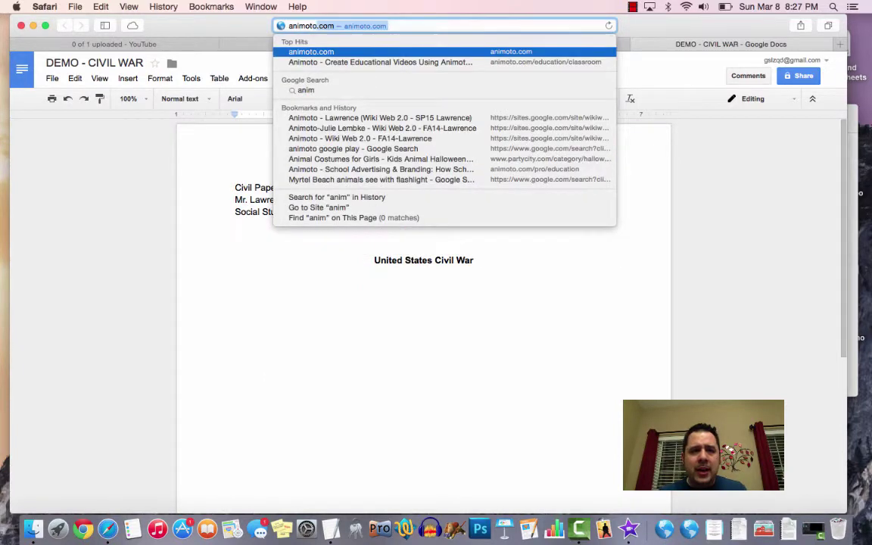
key(Return)
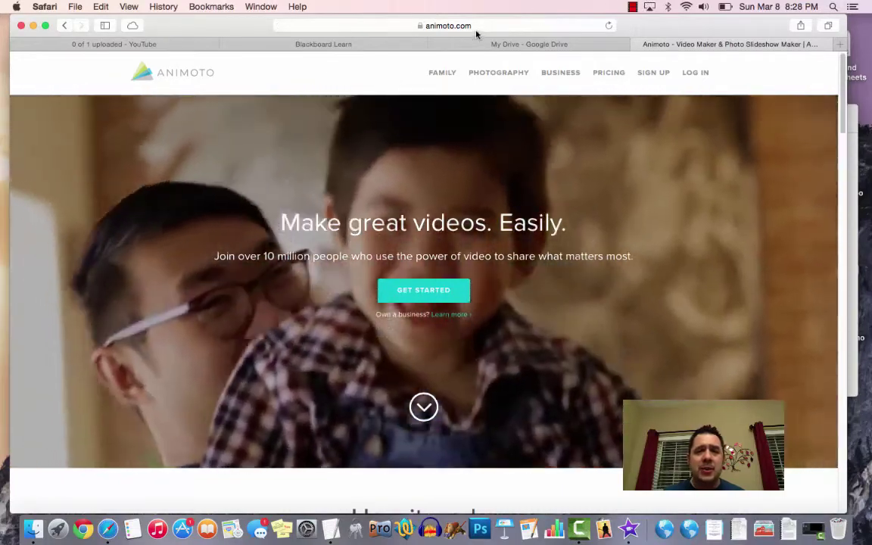
click(476, 30)
click(475, 30)
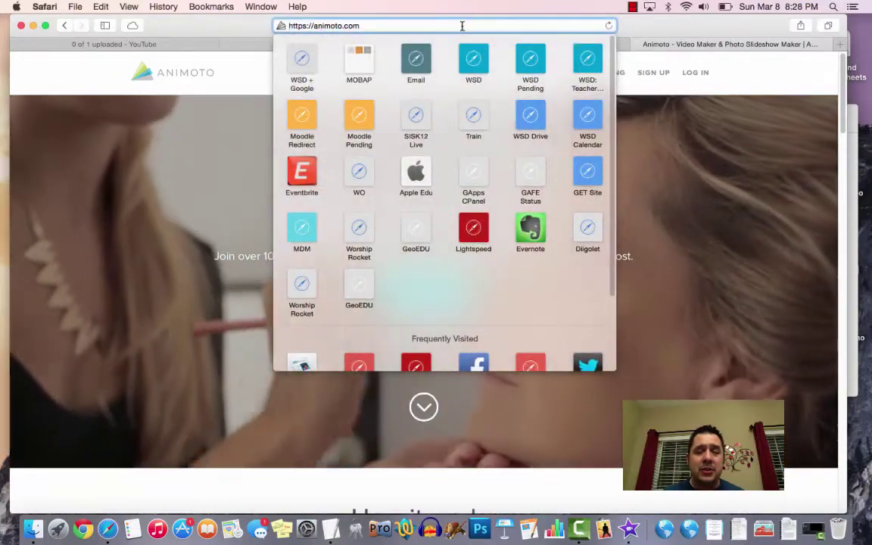
click(763, 89)
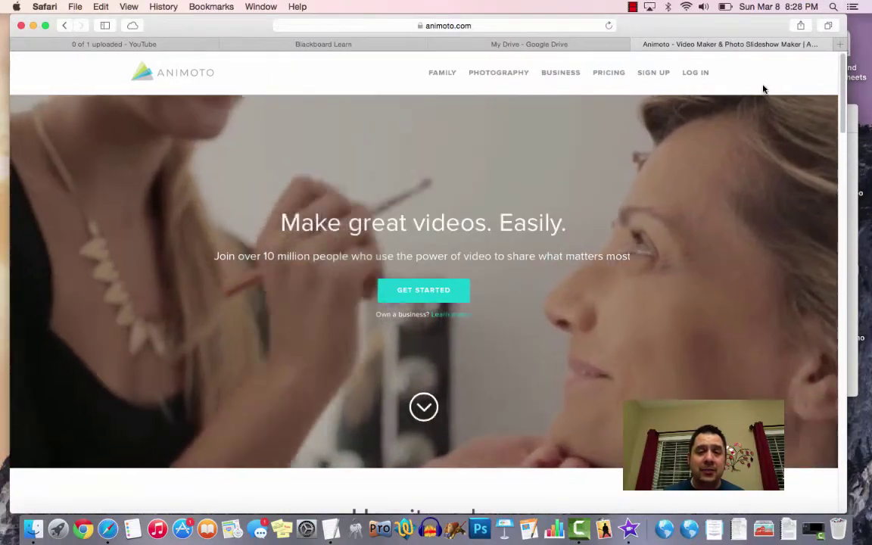
scroll(560, 87, down, 1)
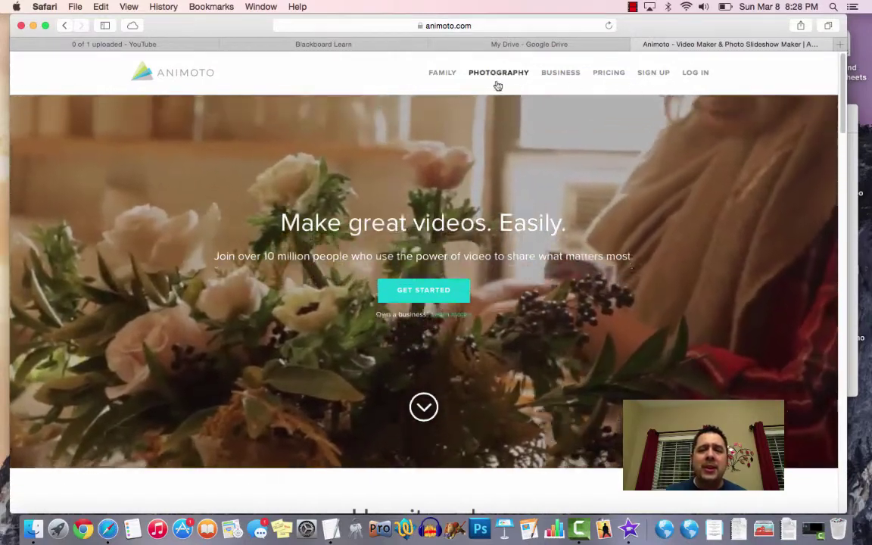
scroll(483, 174, down, 10)
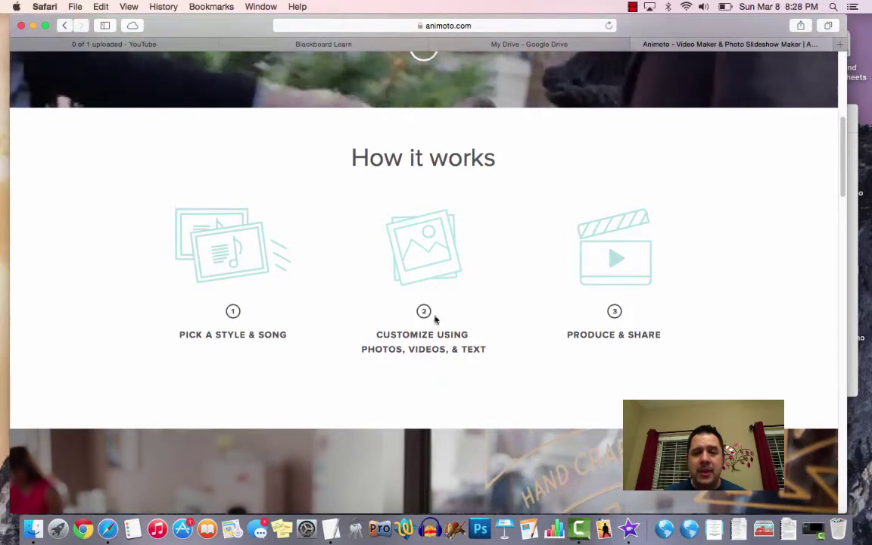
scroll(617, 286, down, 10)
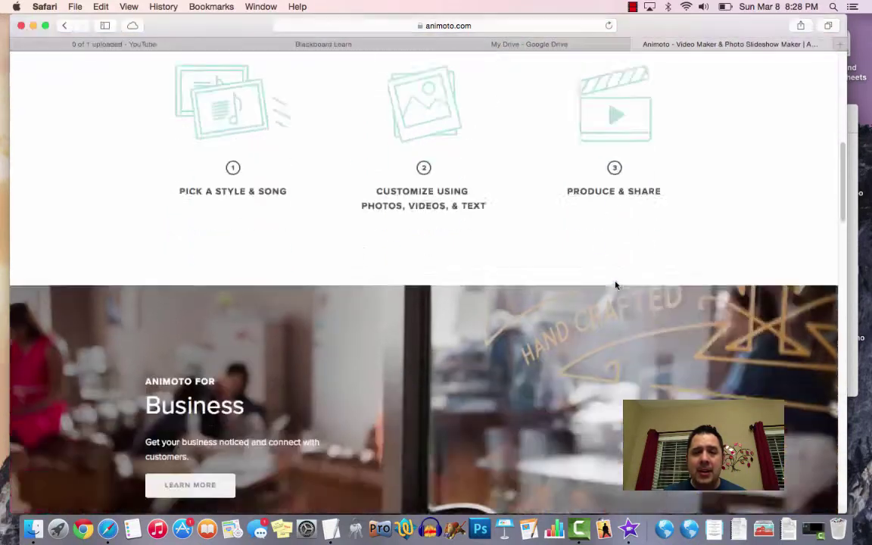
scroll(618, 287, down, 15)
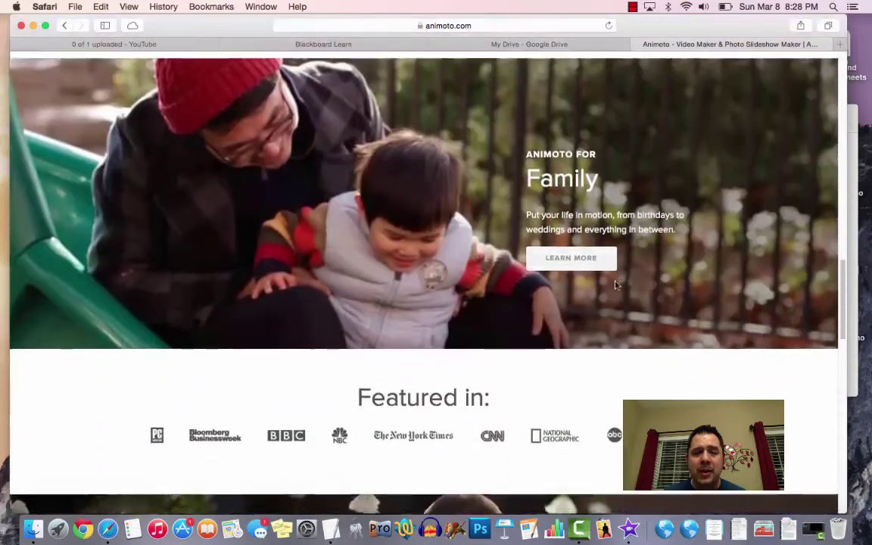
scroll(616, 286, down, 10)
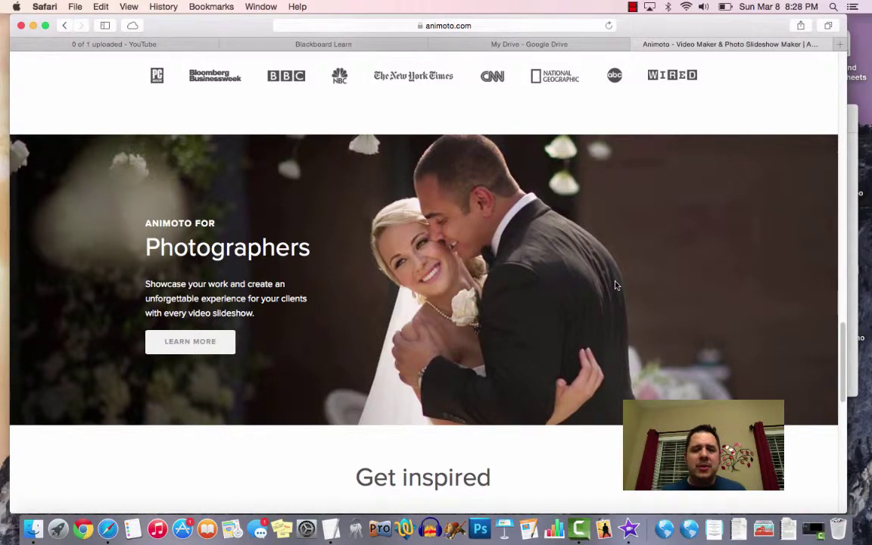
Step: Go to the Evernote homepage at evernote.com
key(super+l)
text(eve)
key(Return)
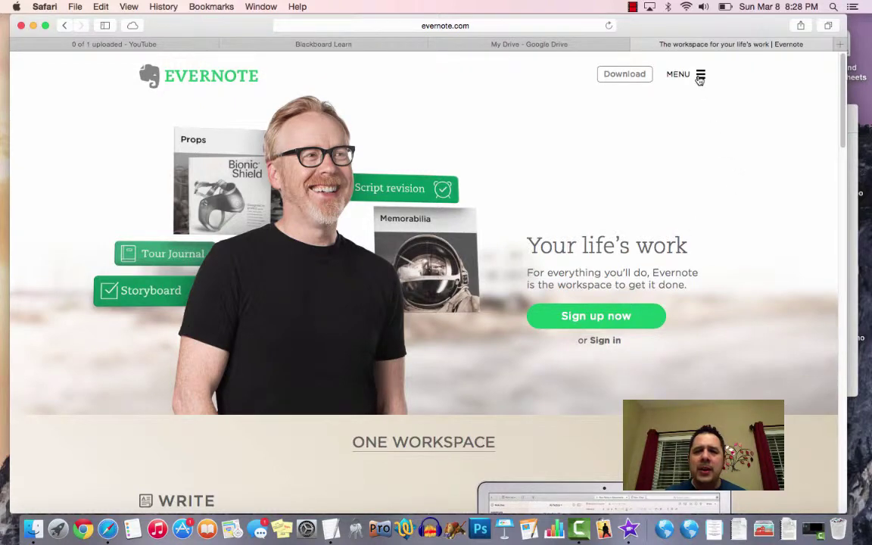
Step: Sign in to Evernote with the account username and password, re-entering the password after an error
click(602, 340)
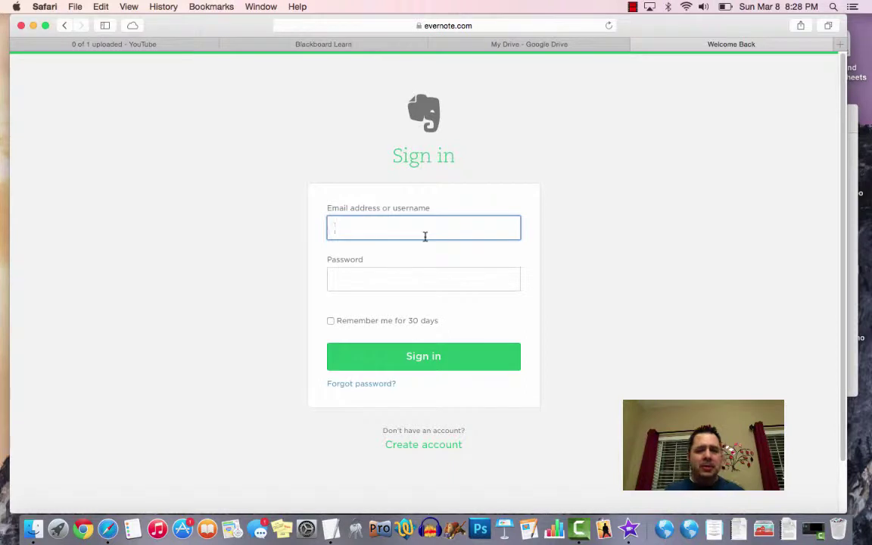
text(greglawrence)
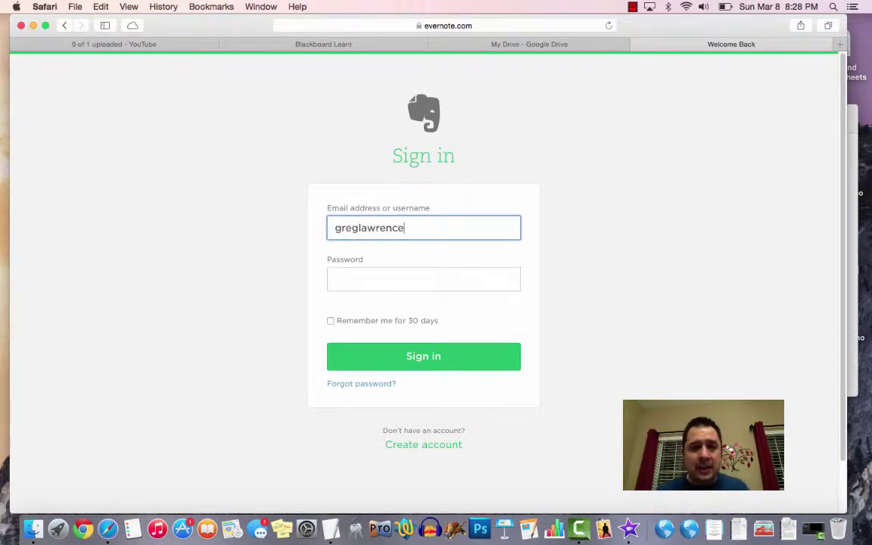
key(Tab)
text(•••••••)
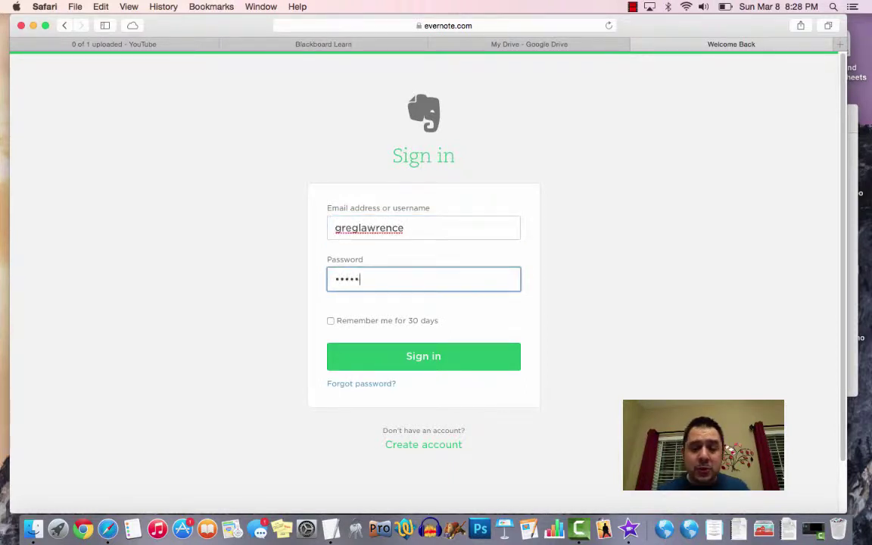
text(••)
key(Return)
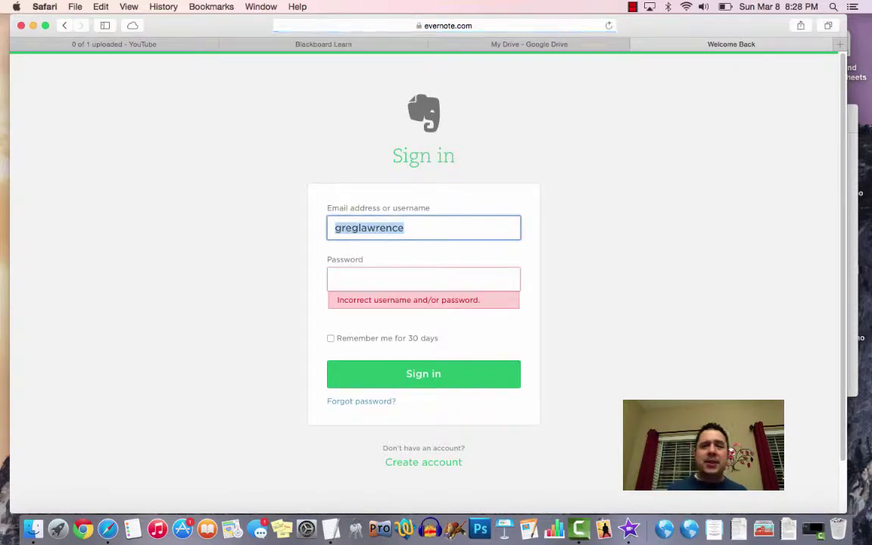
key(Right)
key(Tab)
text(•••••••••)
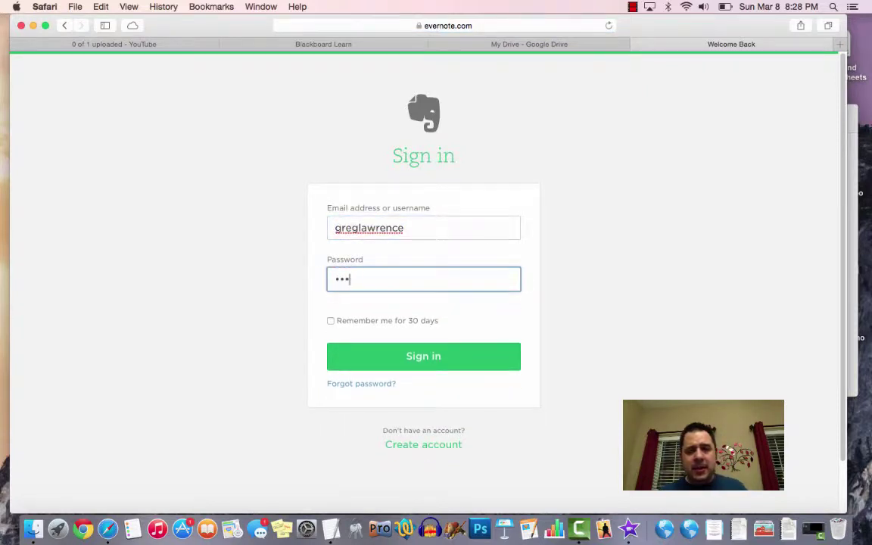
text(••••)
key(Return)
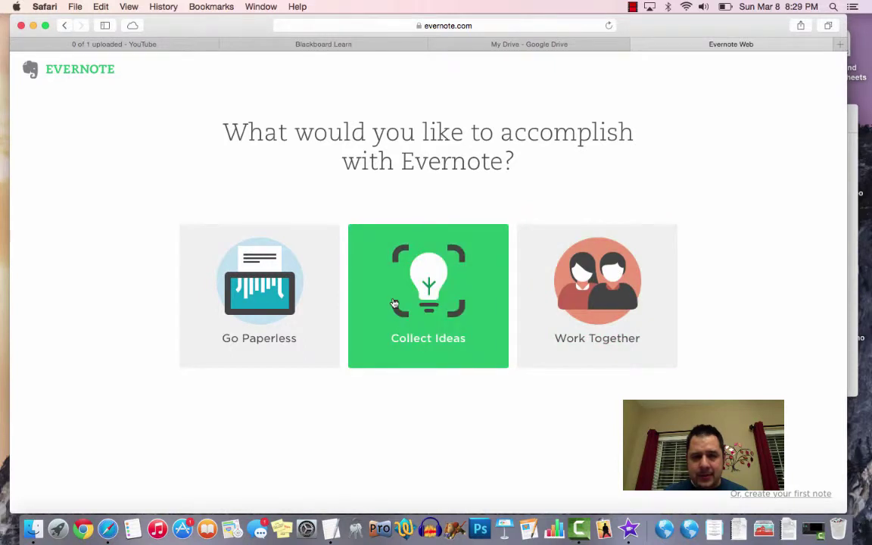
Step: Pick Collect Ideas, skip the tour, and open 'Summarizing and Note Taking' from 'Technology Classroom Instruction That Works'
click(354, 267)
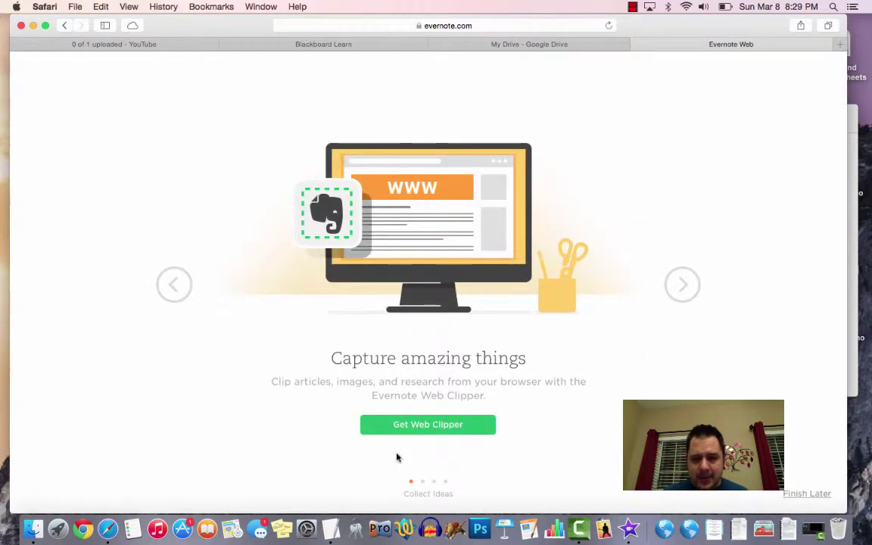
click(792, 494)
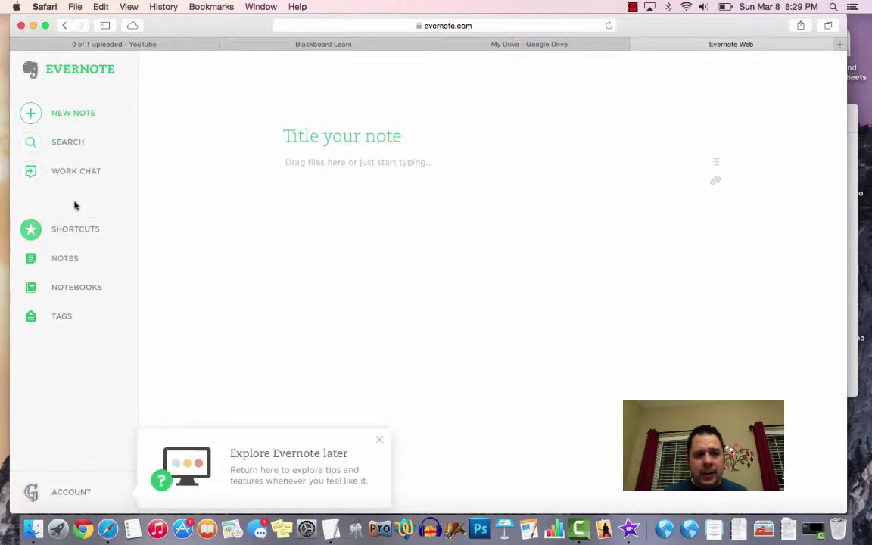
click(57, 287)
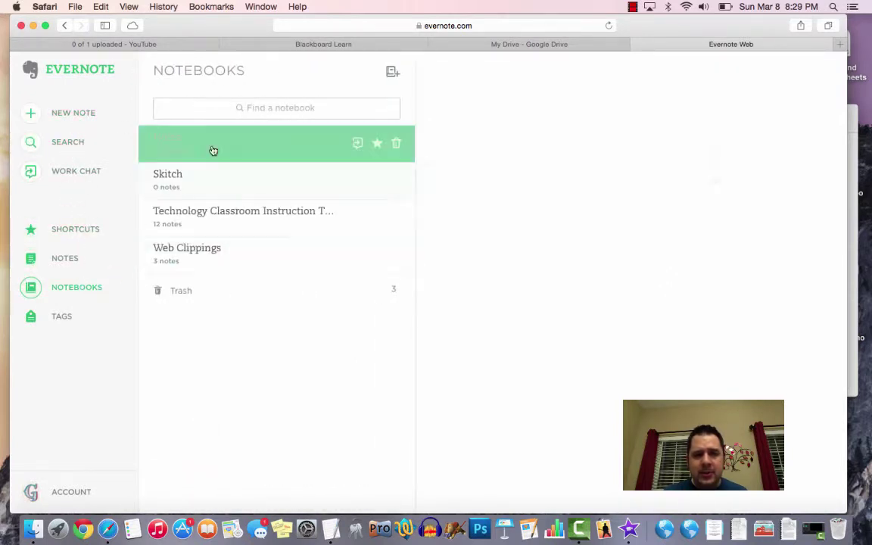
click(210, 210)
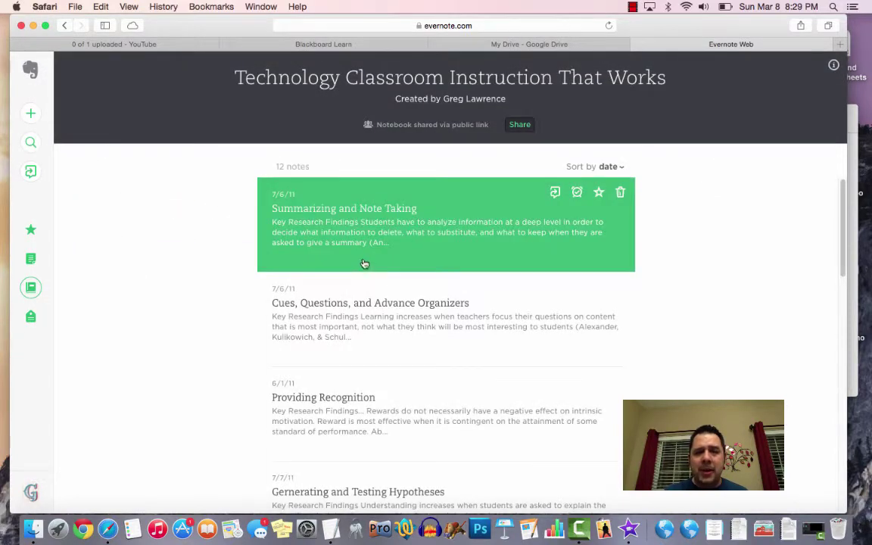
click(414, 241)
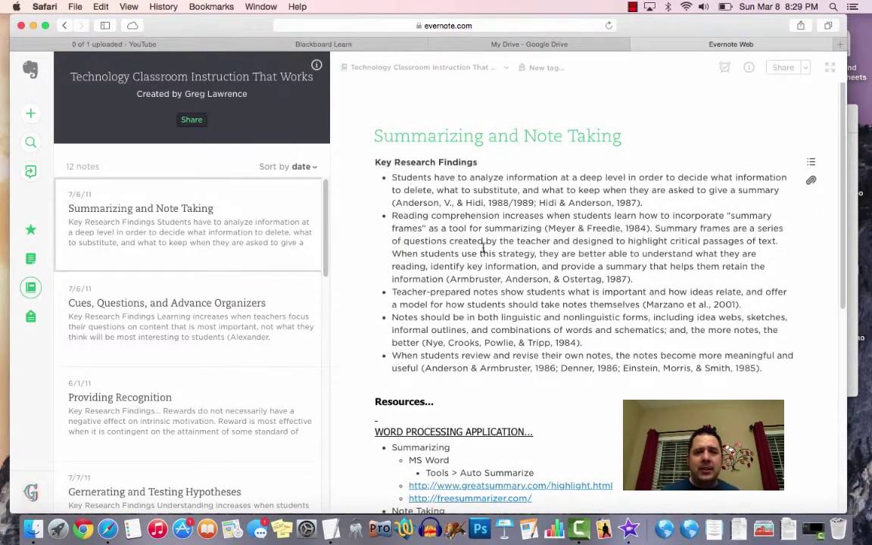